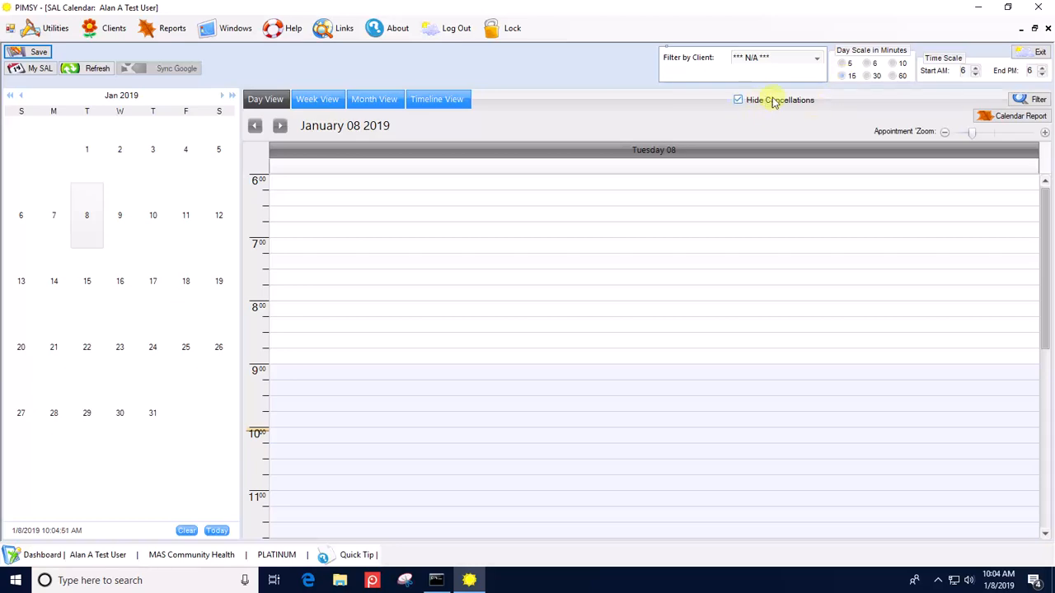
Step: Include cancelled appointments in the calendar, look through the week, month and timeline layouts, and return to Week View
left_click(738, 101)
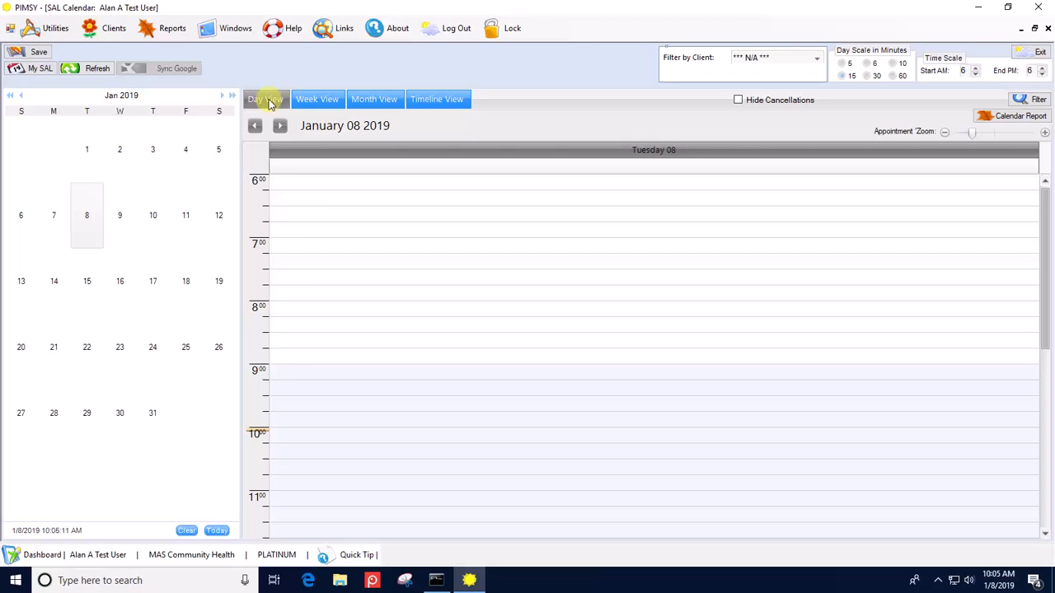
left_click(317, 99)
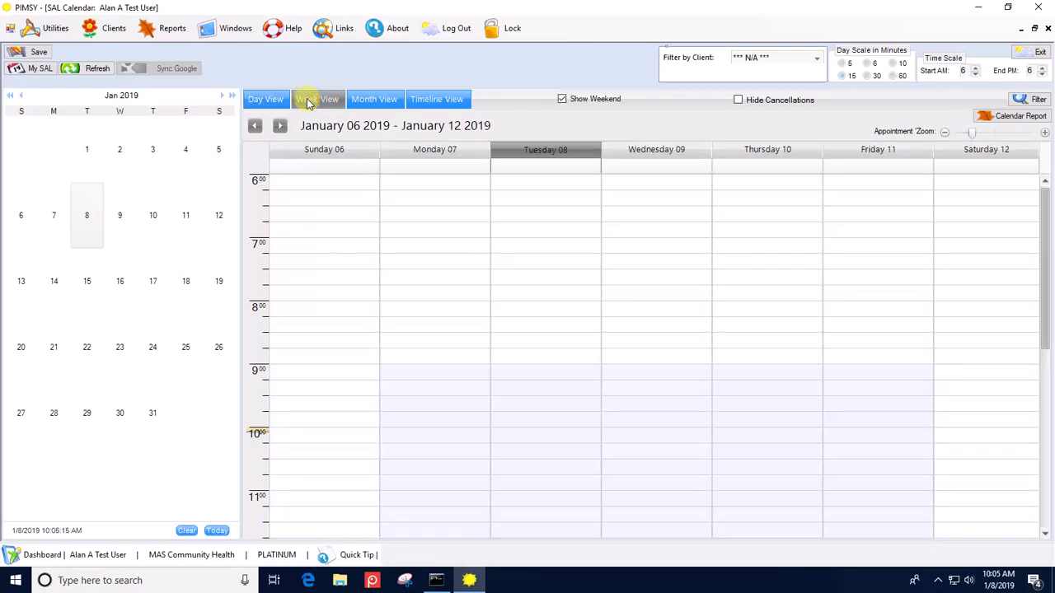
left_click(375, 99)
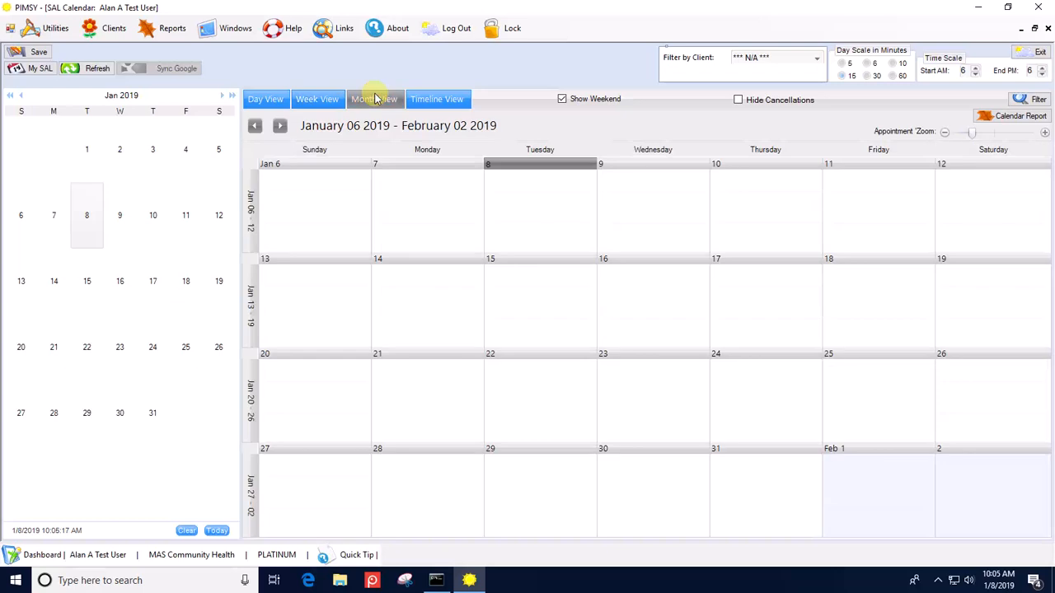
left_click(433, 99)
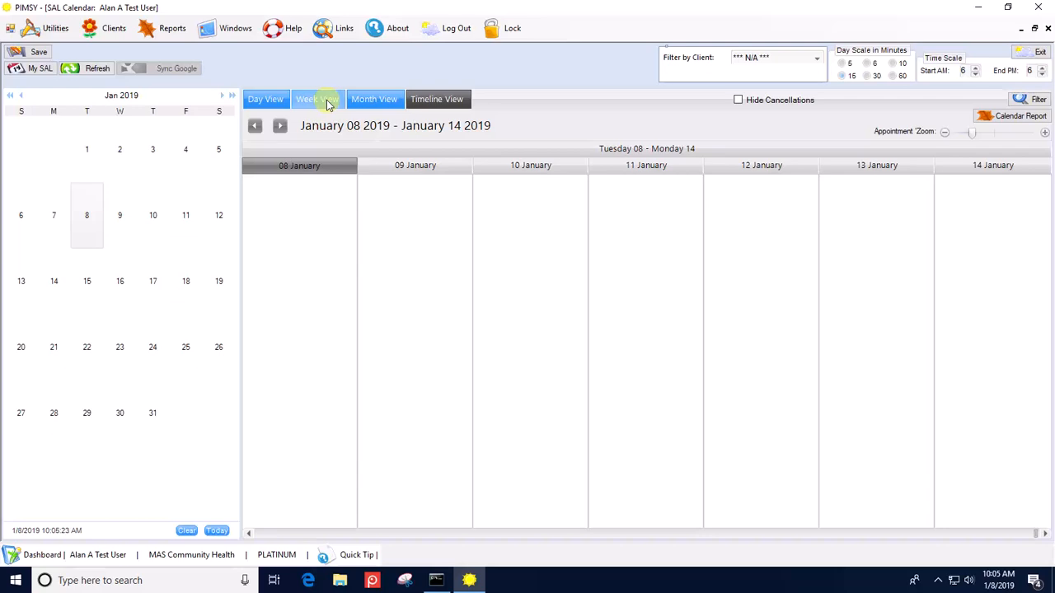
left_click(317, 99)
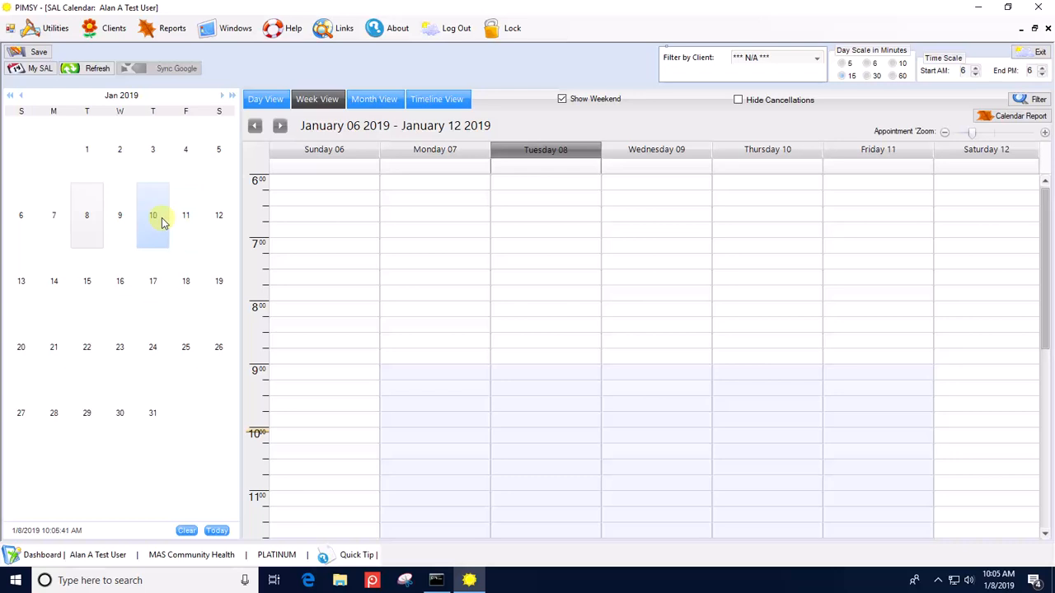
Step: Select only January 7, 2019 in the January month calendar
left_click(39, 70)
left_click(97, 70)
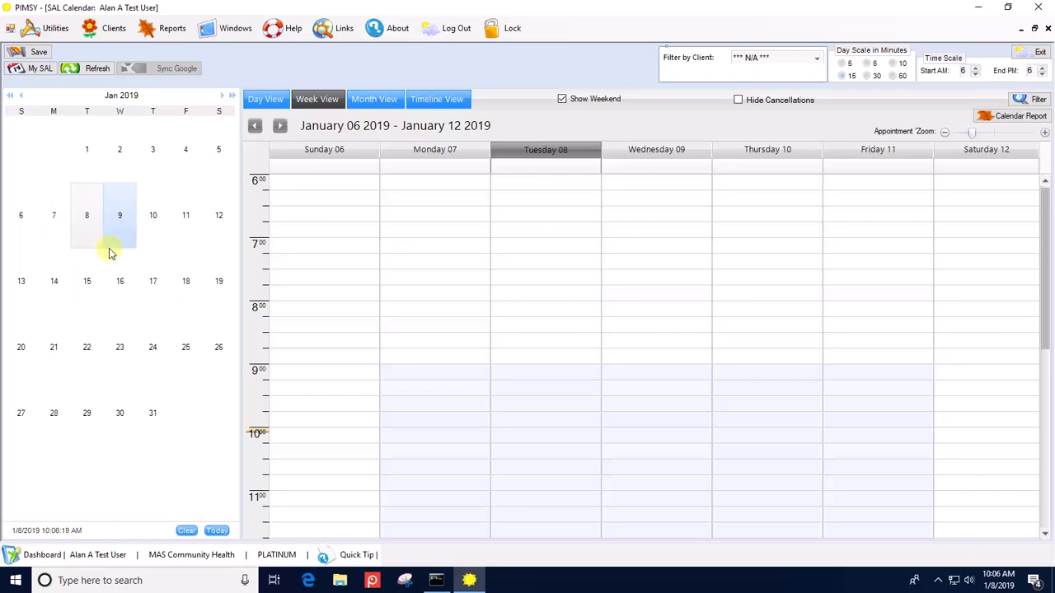
left_click(57, 219)
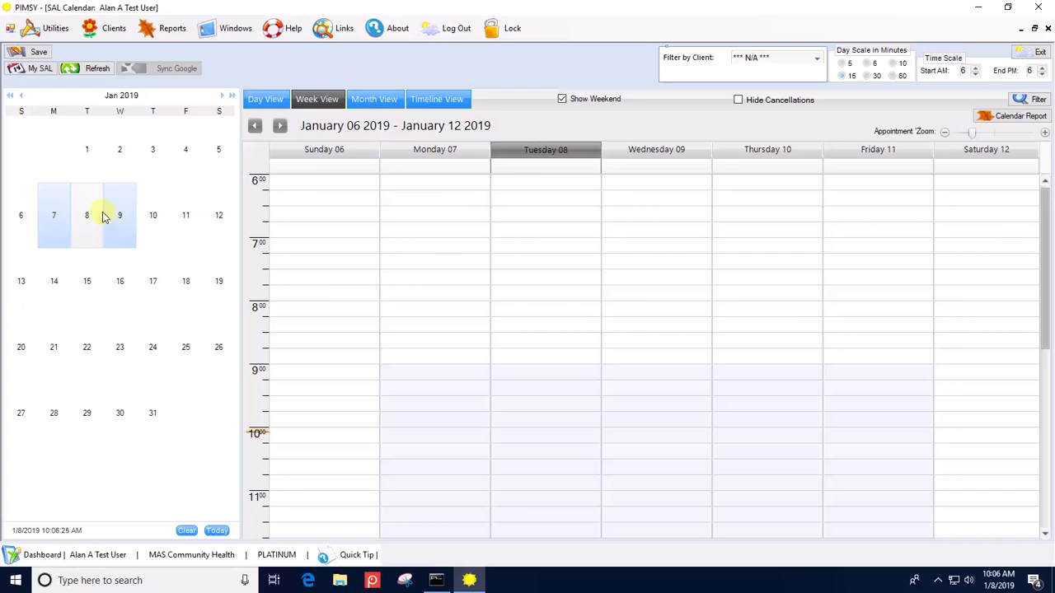
left_click(51, 213)
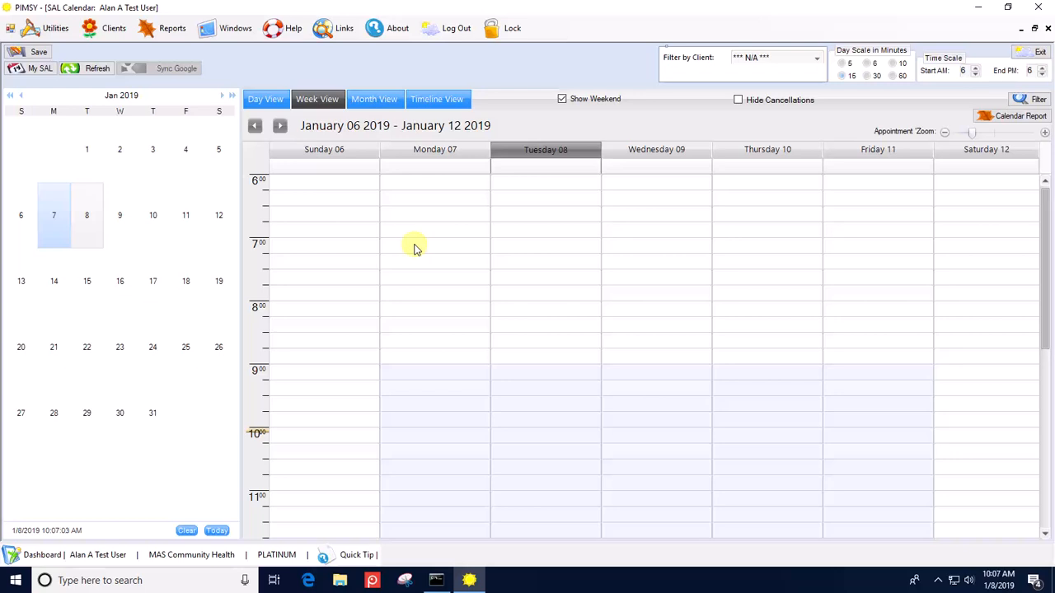
Step: Create a new SAL for Monday, January 7 from 7:00 to 8:00 AM and assign the third test client in the list
left_click_drag(414, 248, 412, 292)
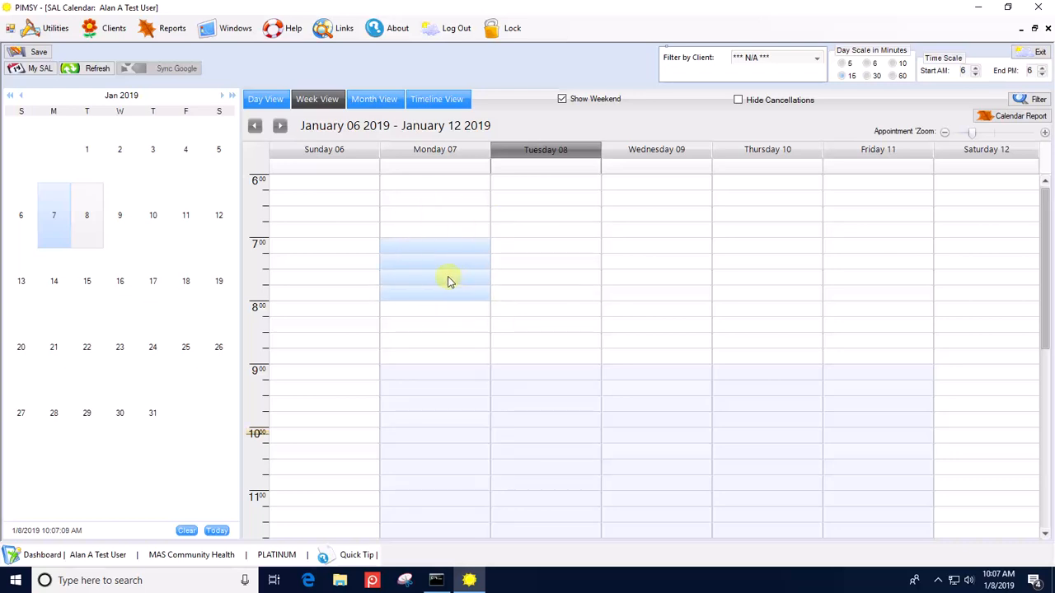
right_click(428, 262)
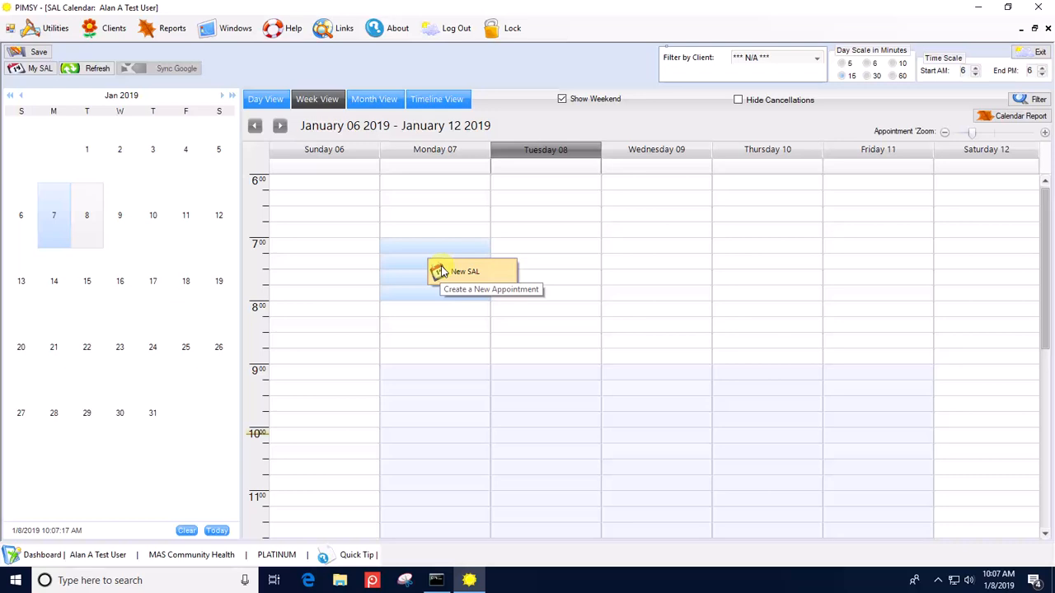
left_click(442, 272)
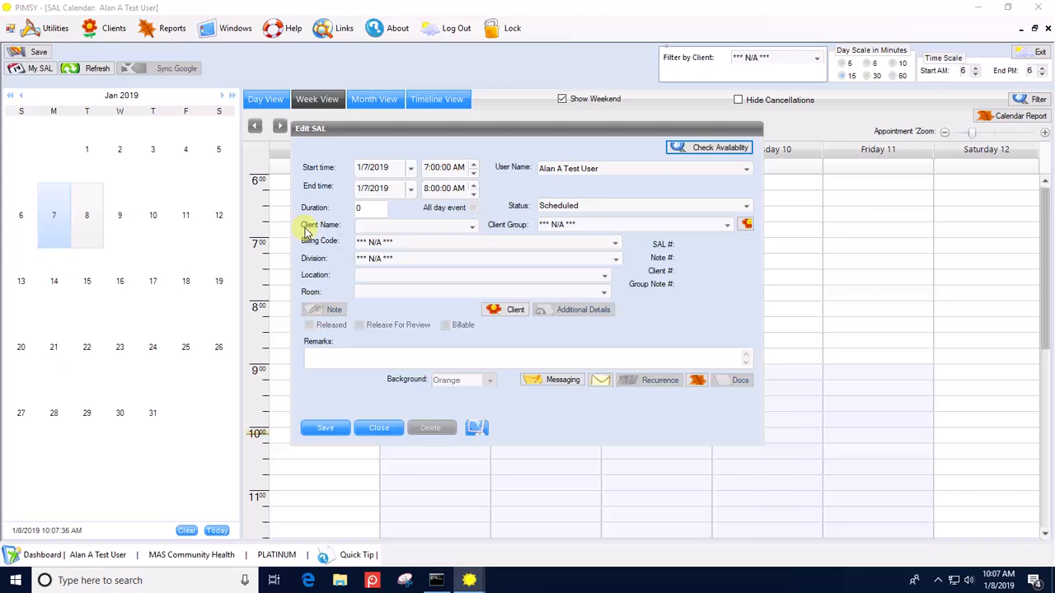
left_click(473, 229)
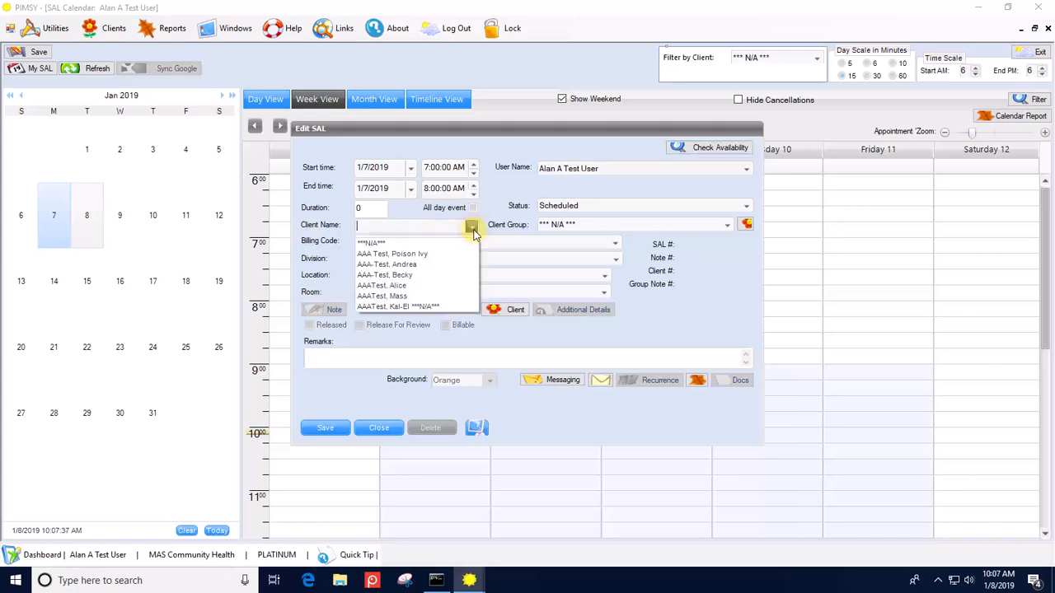
left_click(432, 275)
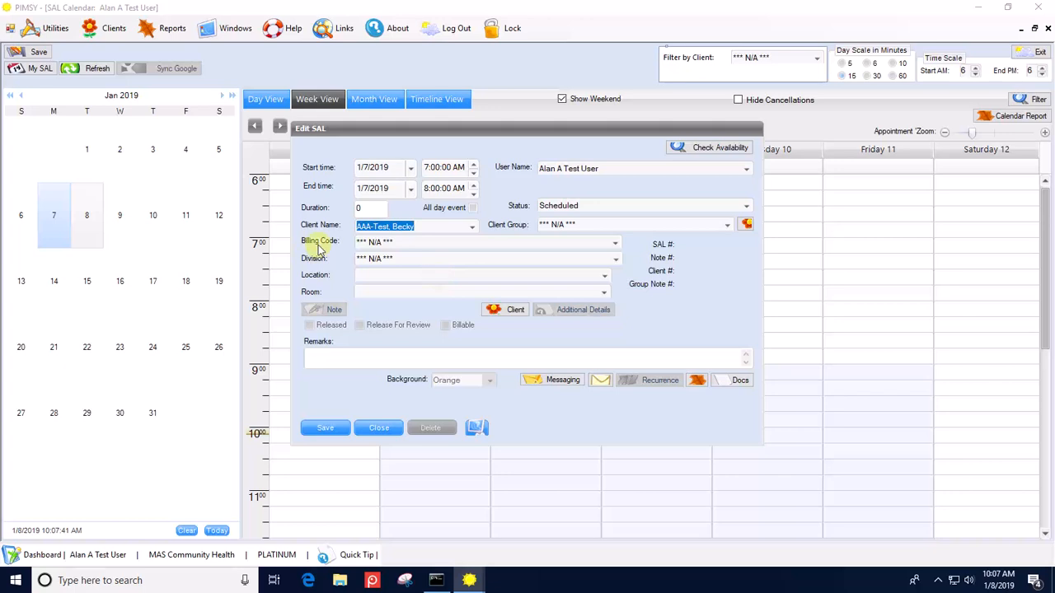
Step: Look through the available billing codes and set the appointment's code to (602B)Non-Billable DLS
left_click(614, 243)
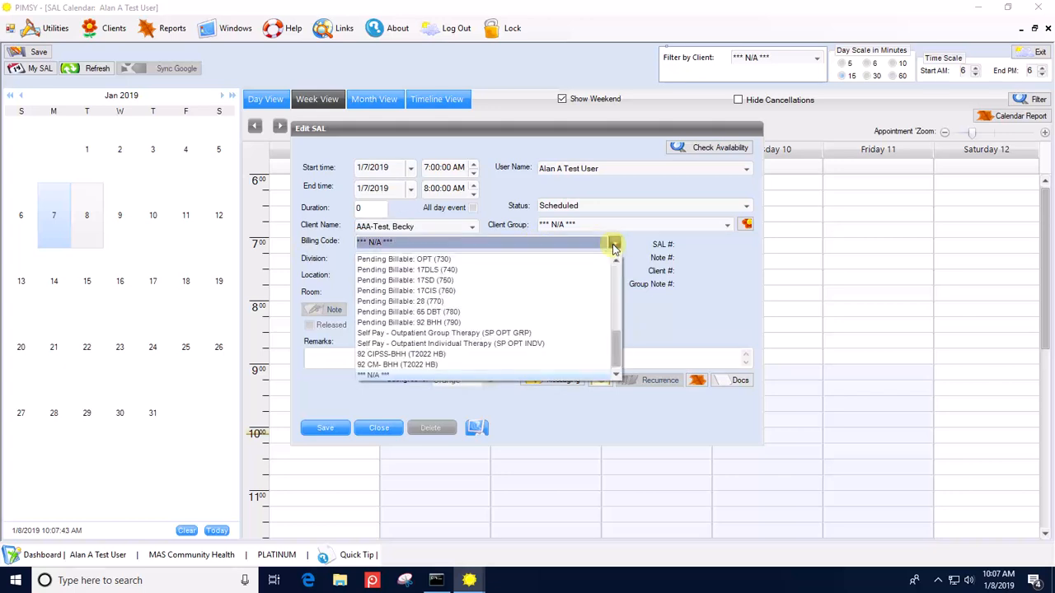
scroll(613, 344, "up", 1)
scroll(614, 344, "up", 10)
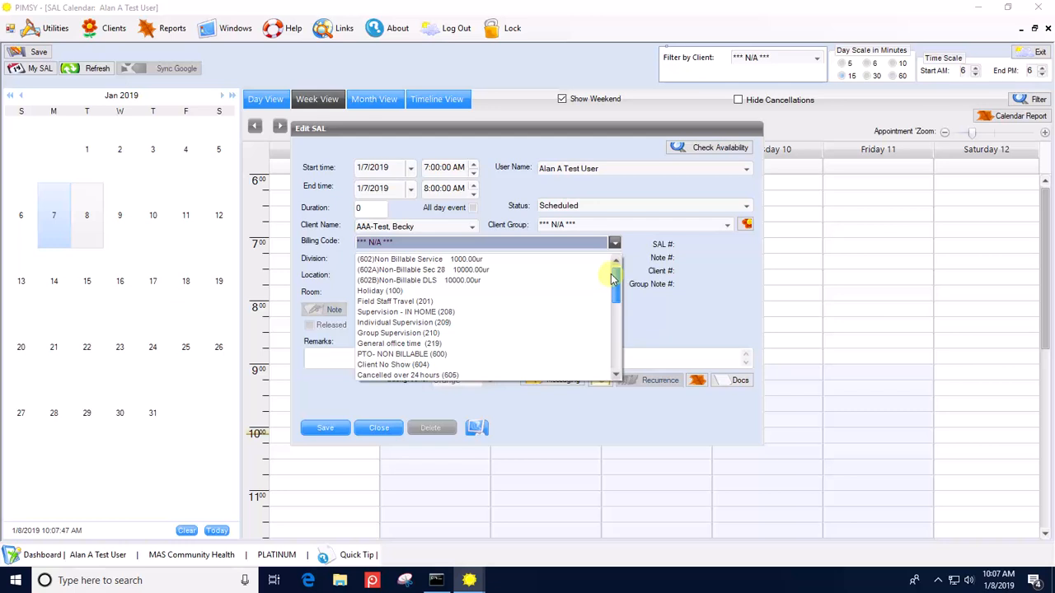
scroll(612, 288, "down", 2)
left_click_drag(612, 293, 611, 353)
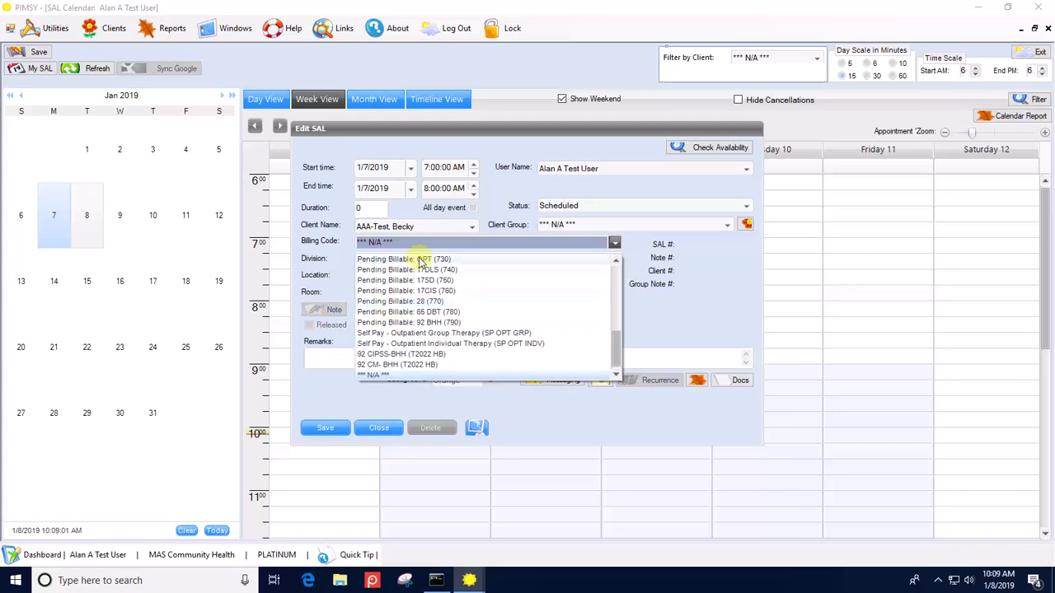
left_click_drag(618, 344, 617, 274)
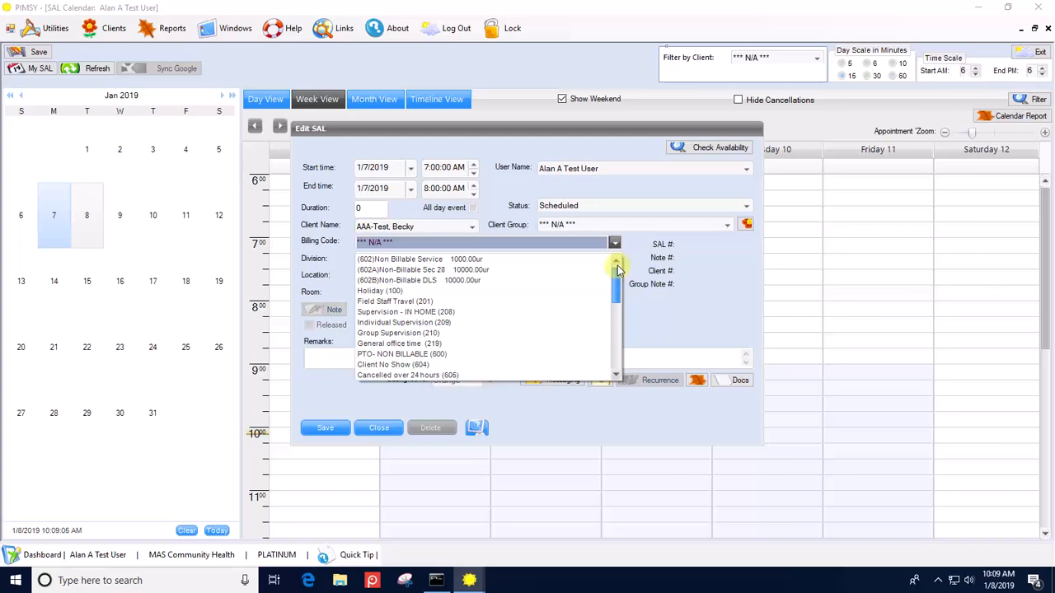
left_click(469, 281)
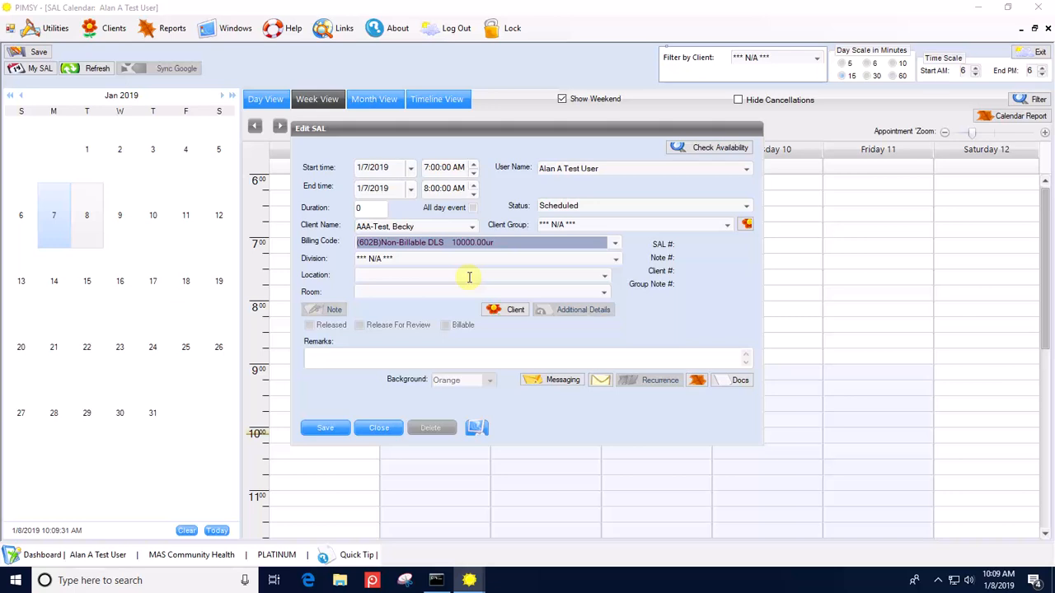
Step: Set the appointment's division to Section 17 DLS Field Hours and its location to Bangor
left_click(614, 259)
left_click(529, 276)
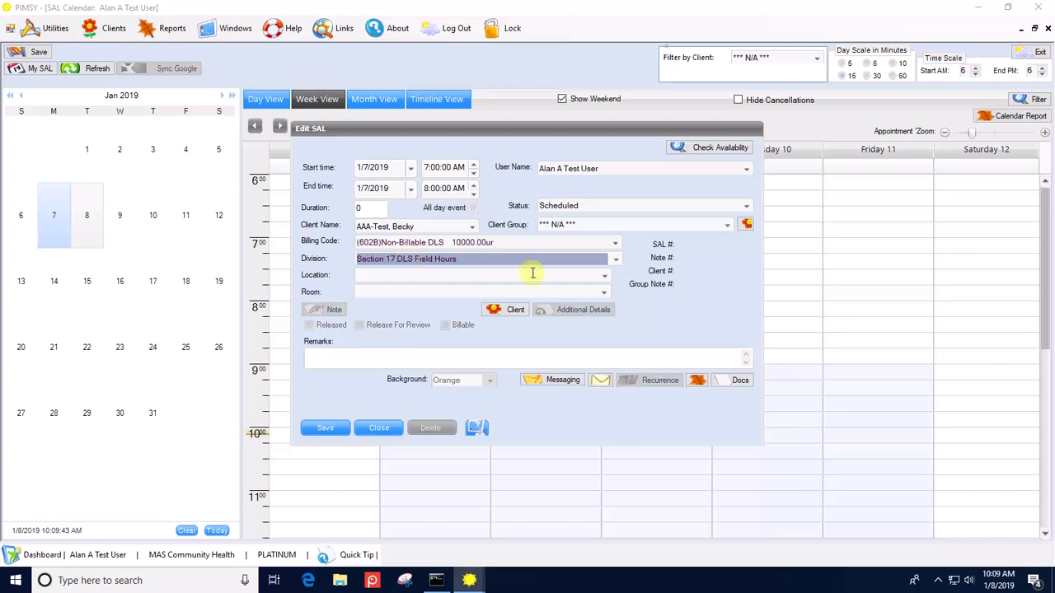
left_click(604, 276)
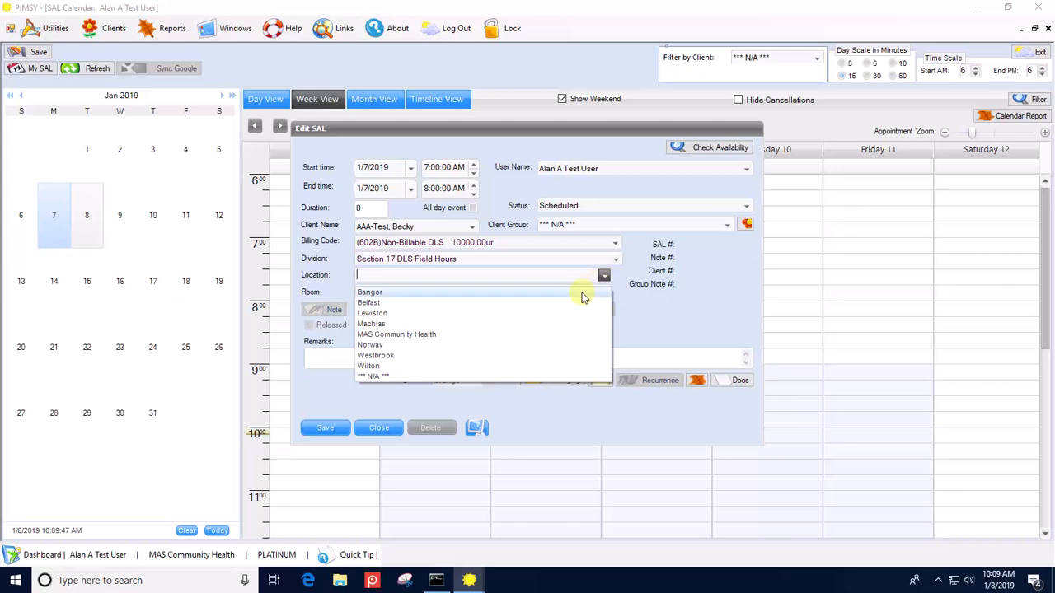
left_click(582, 293)
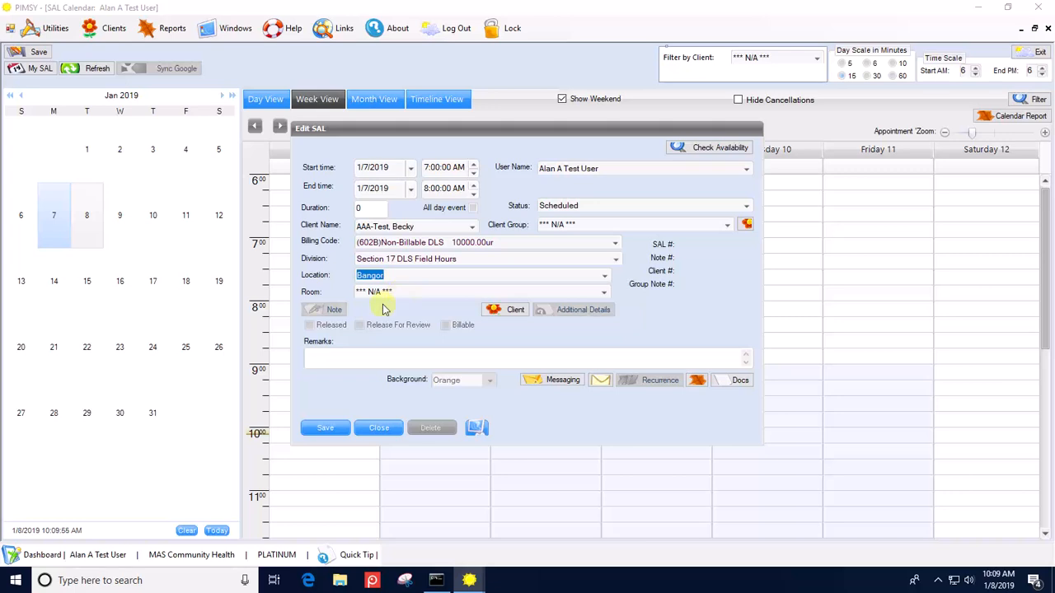
Step: Add the remark "TX Plan review" to the appointment, then save it and close the Edit SAL form
left_click(361, 355)
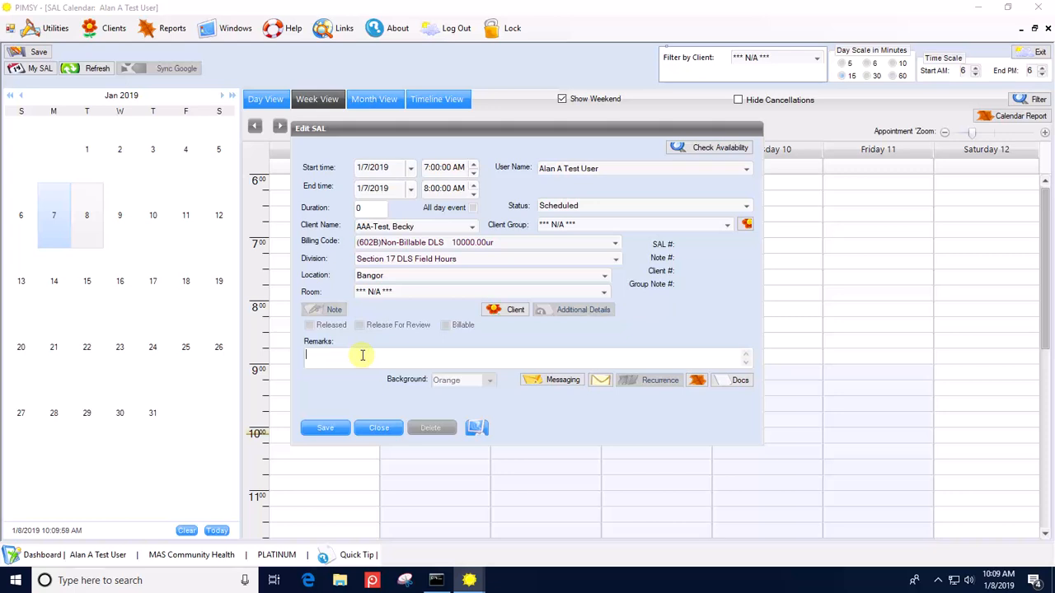
type("TX Plan review")
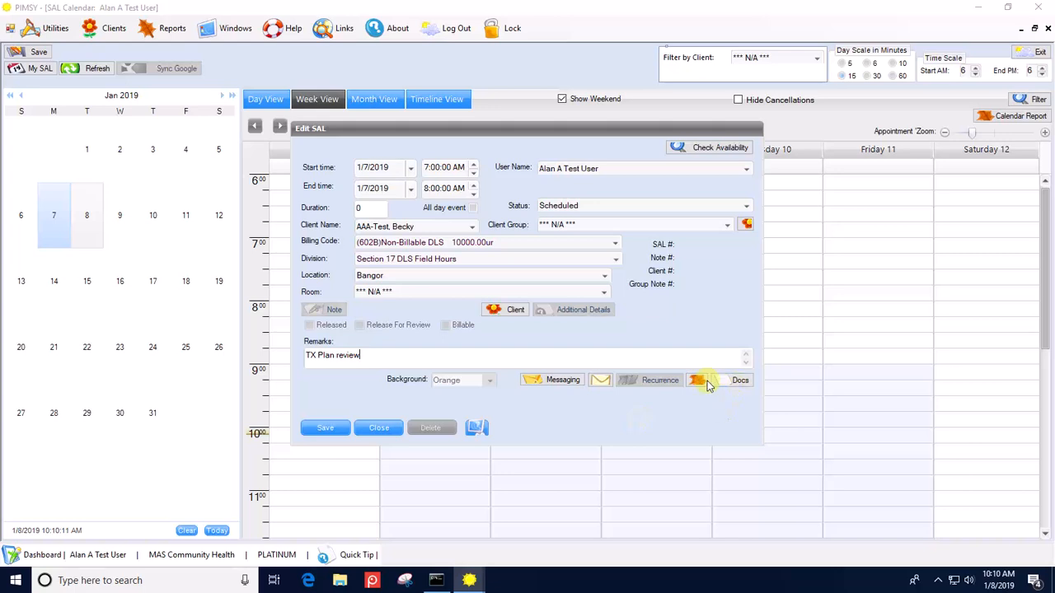
left_click(323, 428)
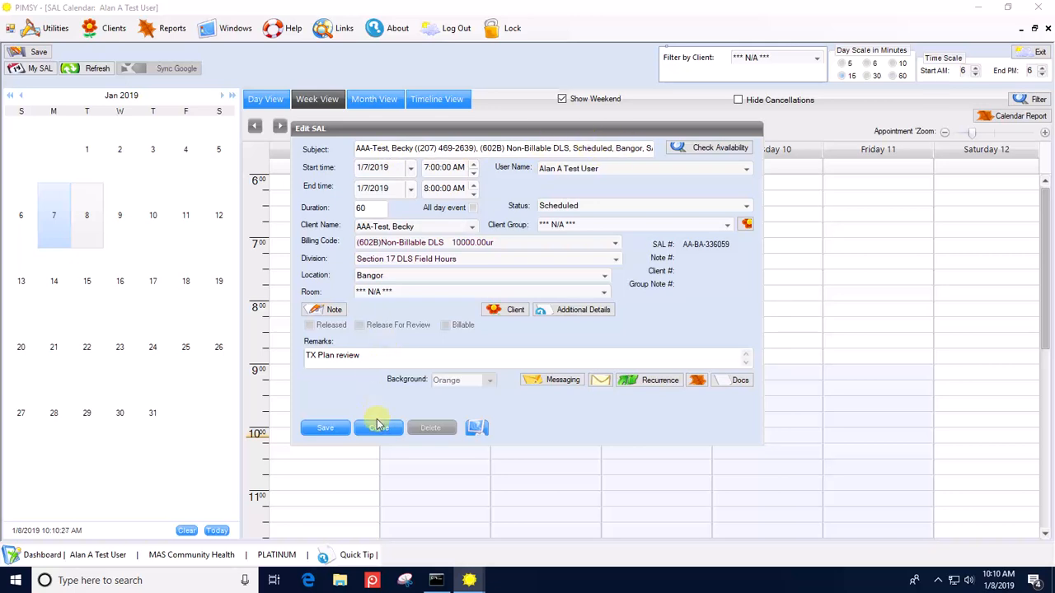
left_click(378, 428)
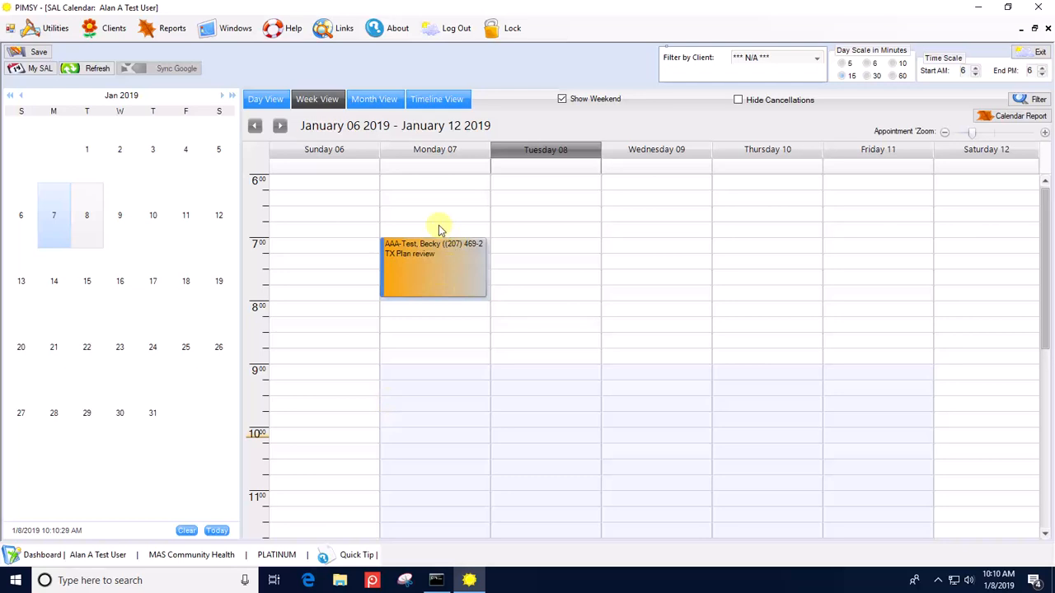
Step: Save and refresh the calendar, and view the pop-up details of Monday's 7:00 AM appointment
mouse_move(398, 248)
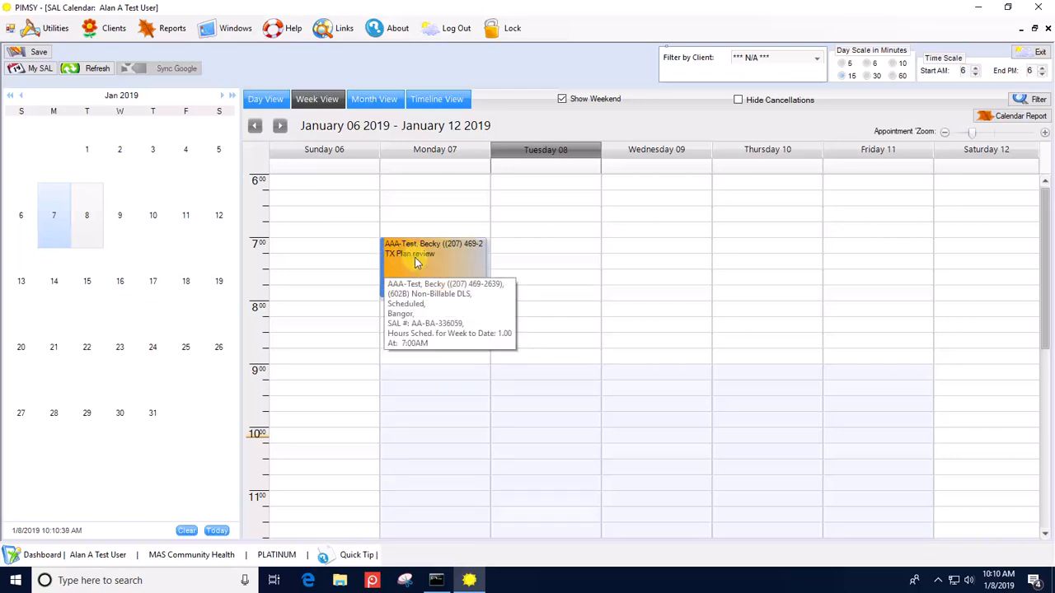
left_click(41, 52)
left_click(82, 69)
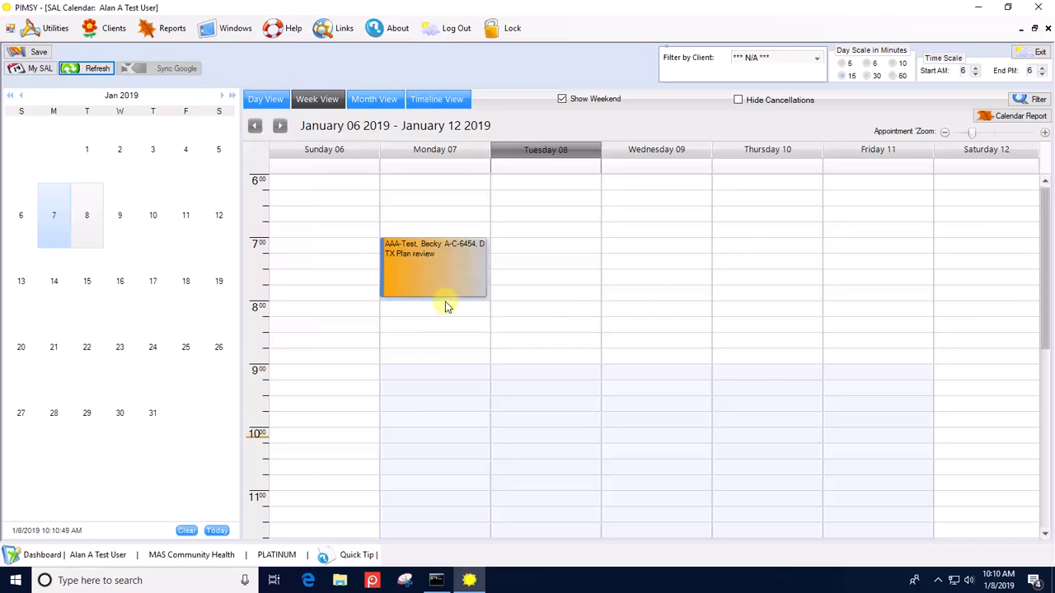
mouse_move(405, 291)
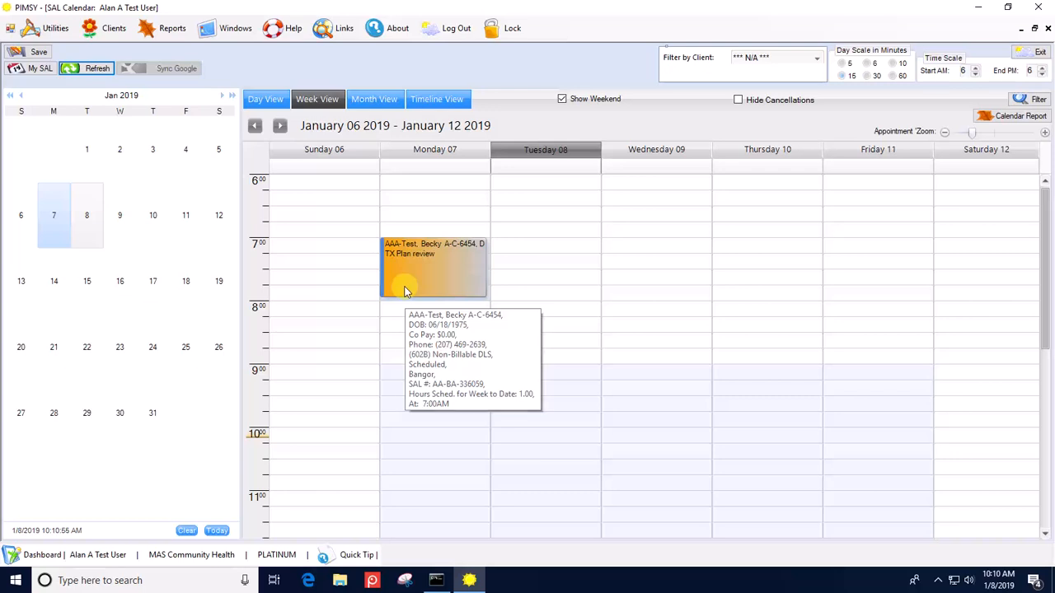
Step: Open Monday's 7:00 AM appointment and start a New Therapy / Progress Note from it
double_click(454, 277)
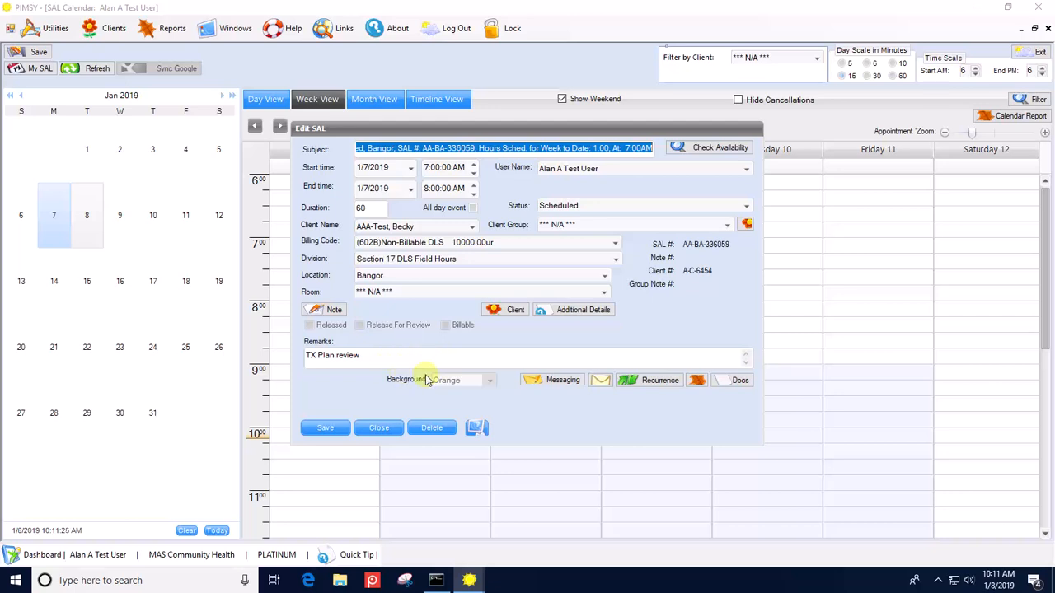
left_click(323, 311)
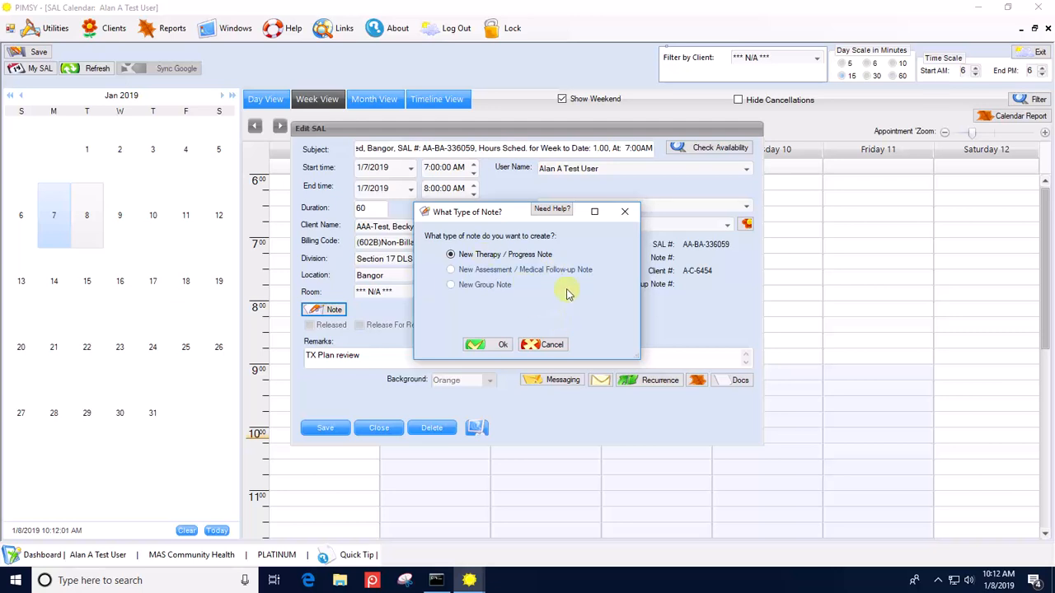
left_click(496, 349)
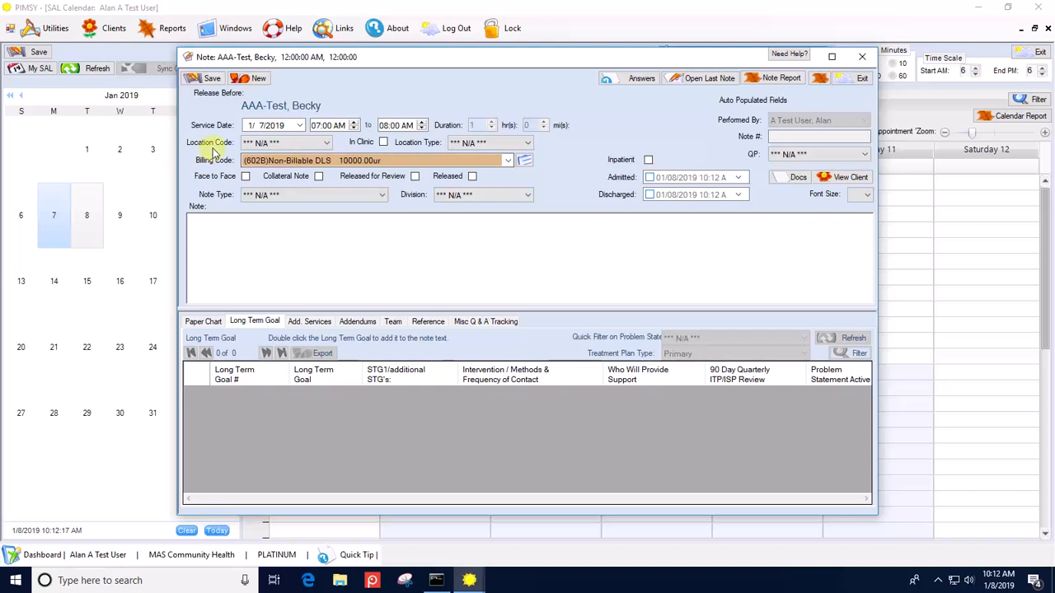
Step: Set the note's location code to 12 - Home and its location type to Telephone
left_click(327, 143)
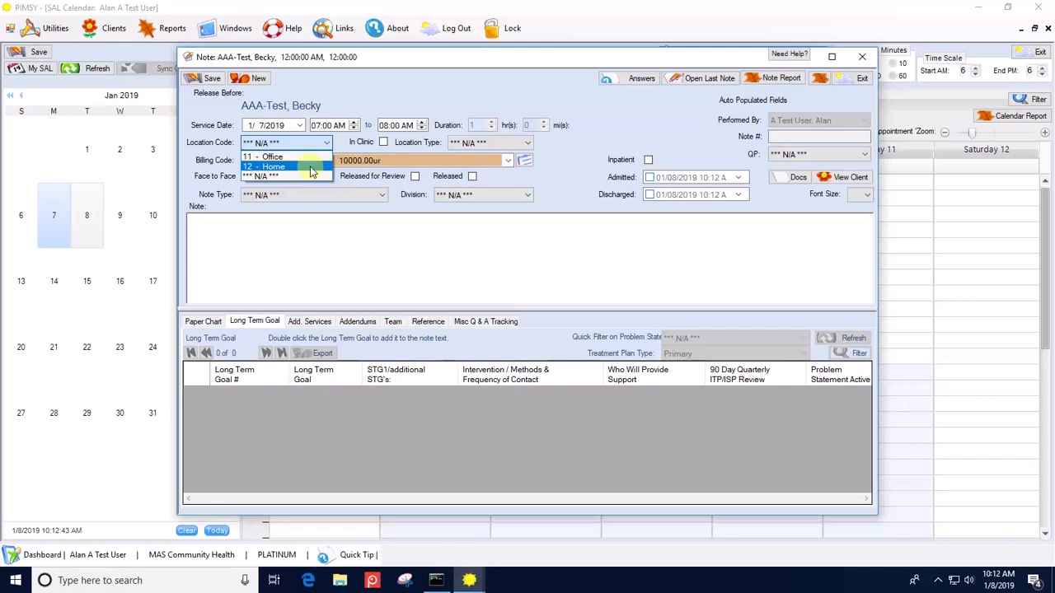
left_click(311, 170)
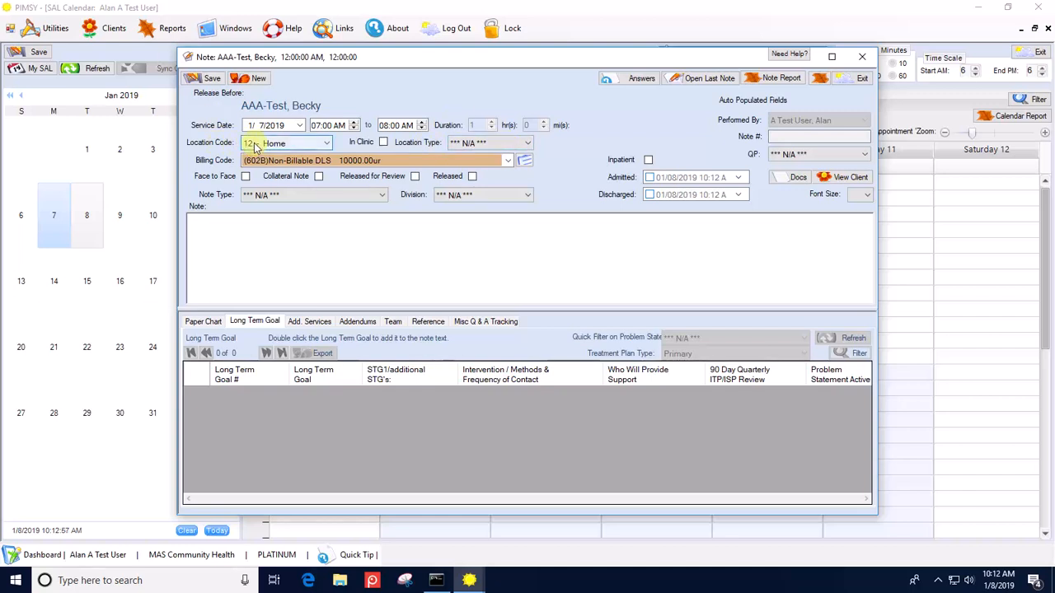
left_click(472, 143)
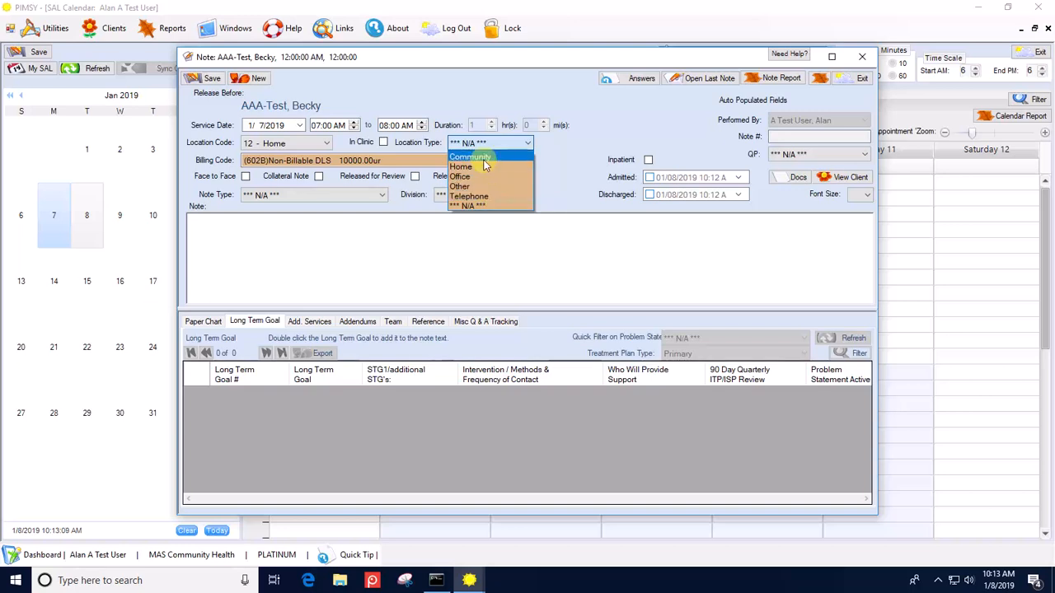
left_click(478, 196)
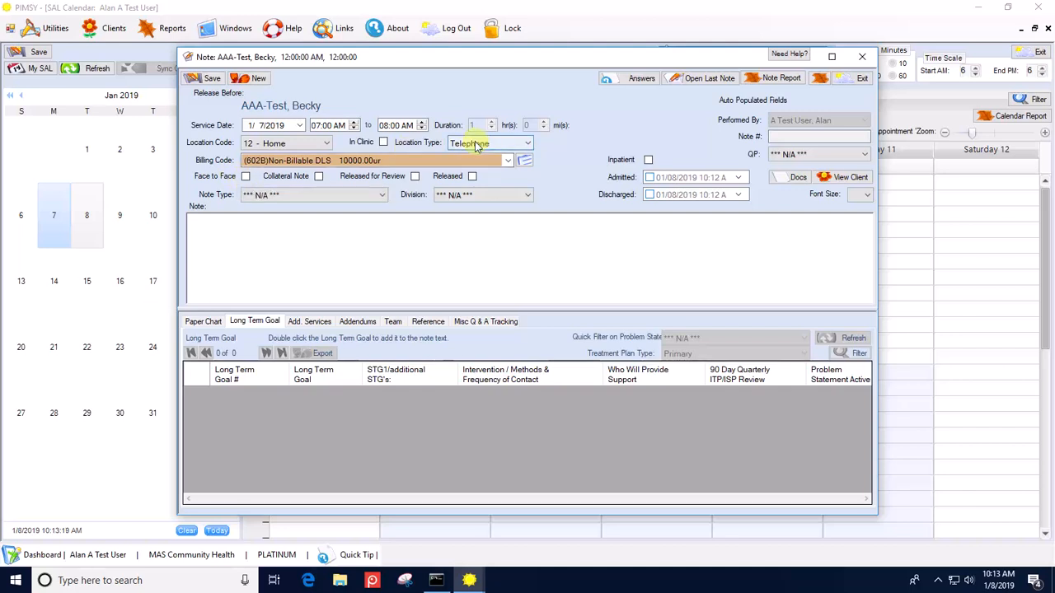
Step: Mark the note as a Collateral Note, set its note type to Case Management/ Coordination, and flag it as Released for Review
left_click(318, 176)
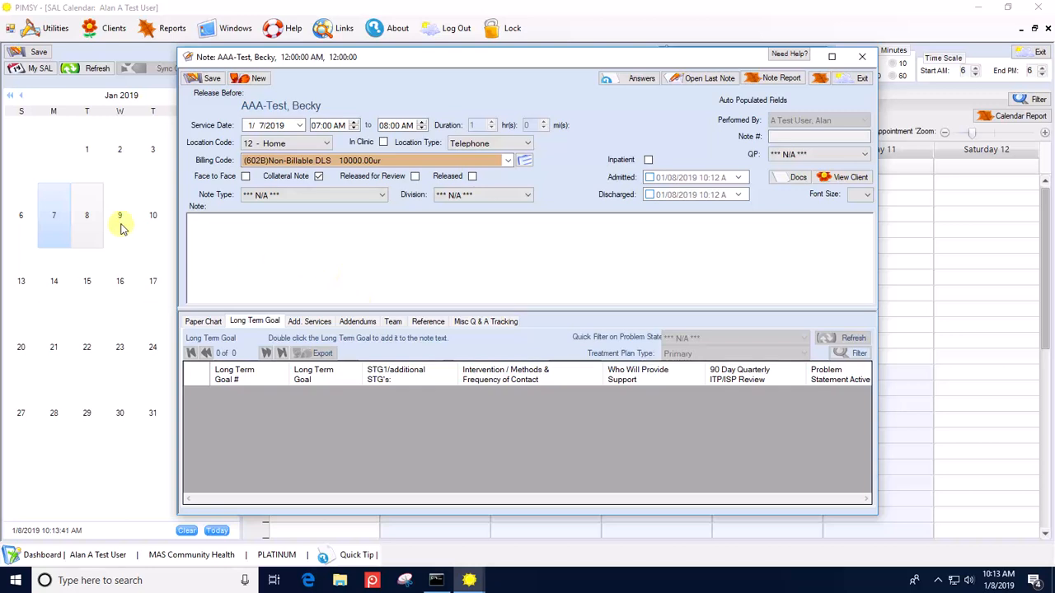
left_click(256, 196)
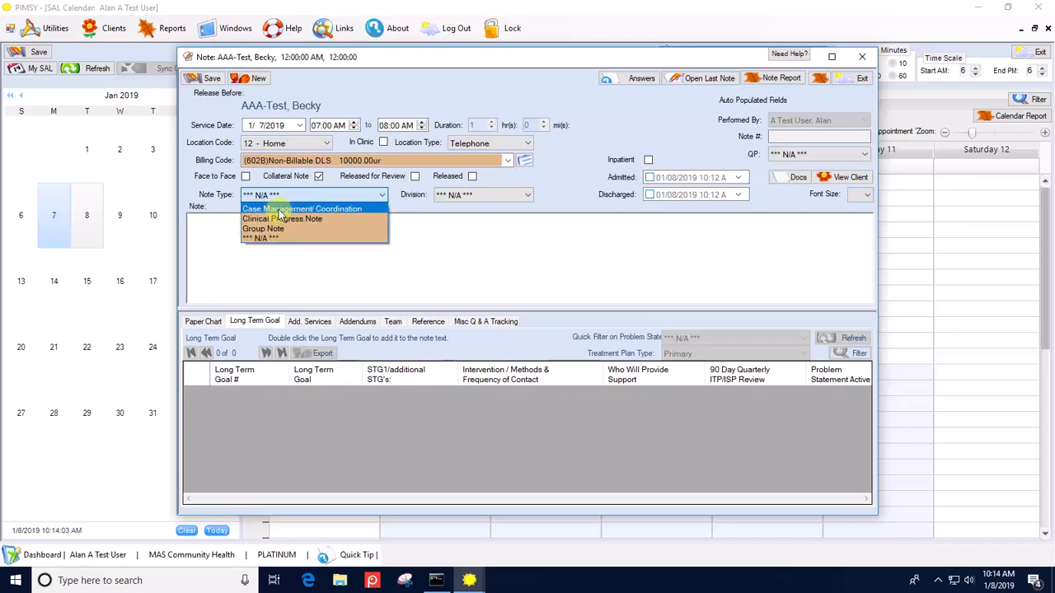
left_click(280, 209)
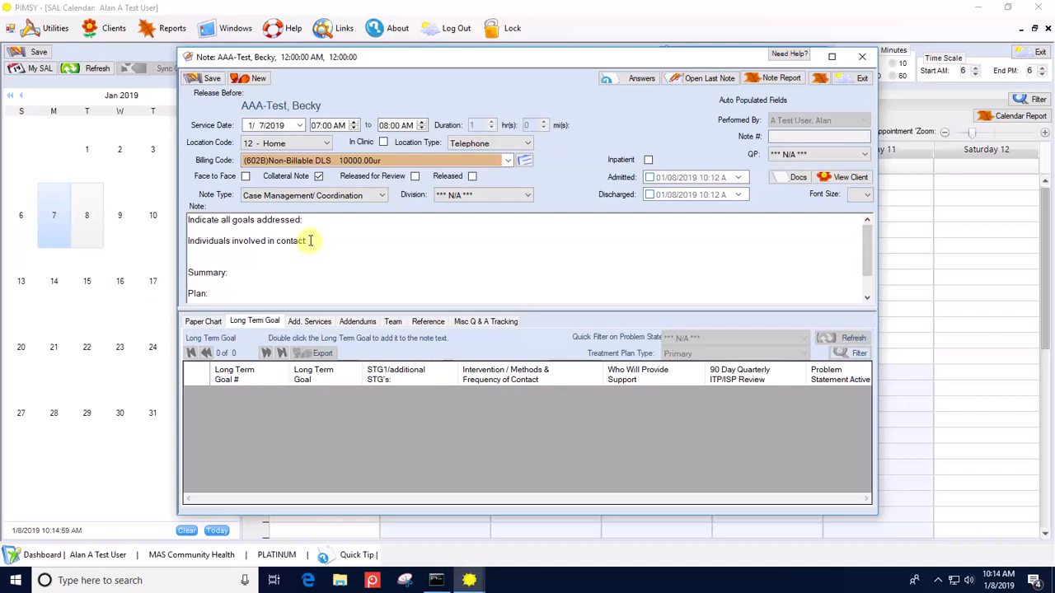
scroll(289, 262, "down", 1)
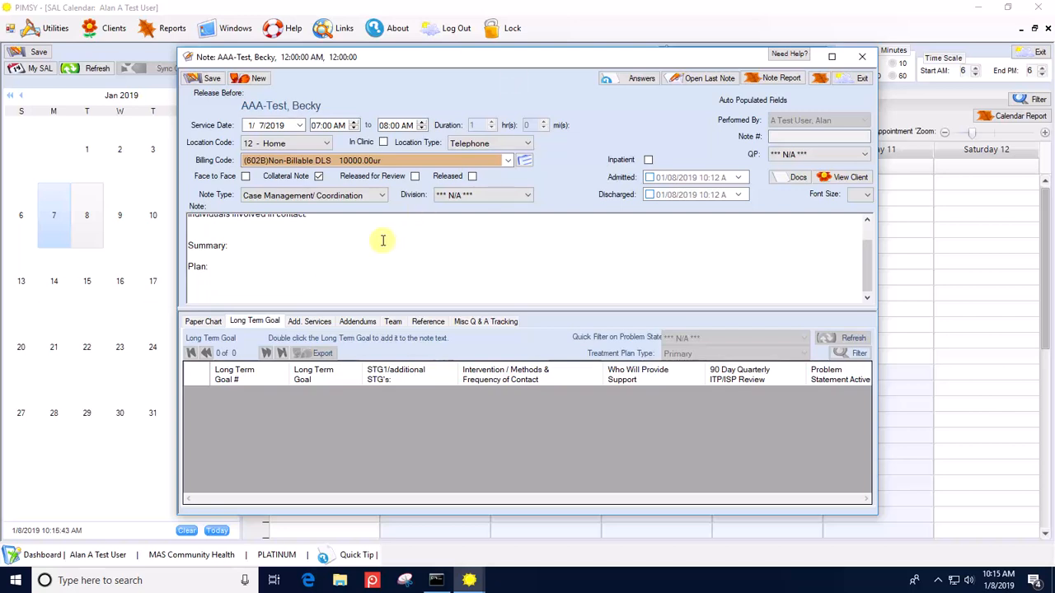
left_click(415, 176)
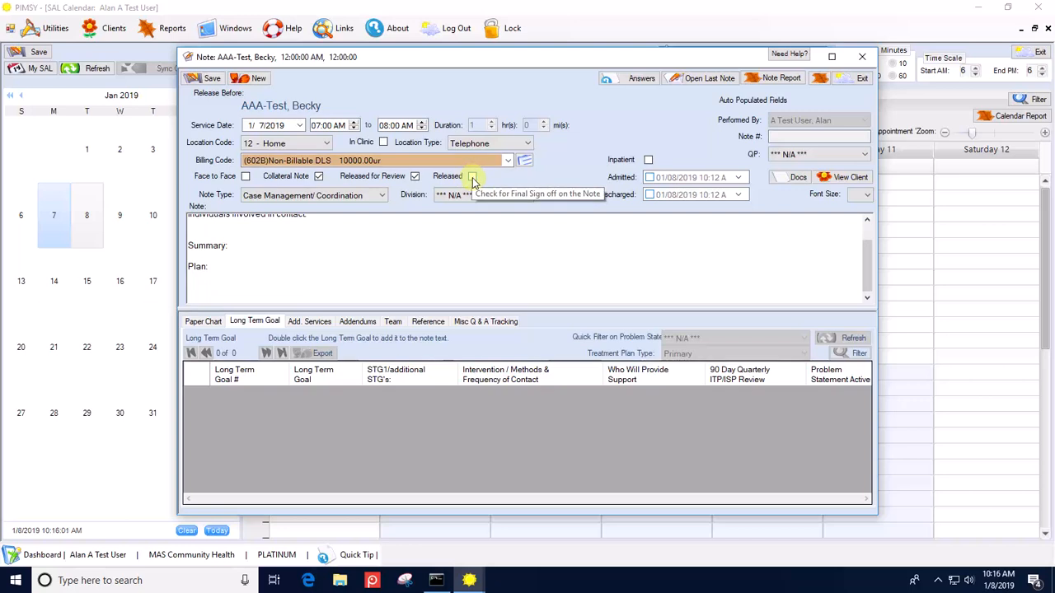
Step: Try to save the note's changes while exiting, and finally exit the note without saving
left_click(849, 82)
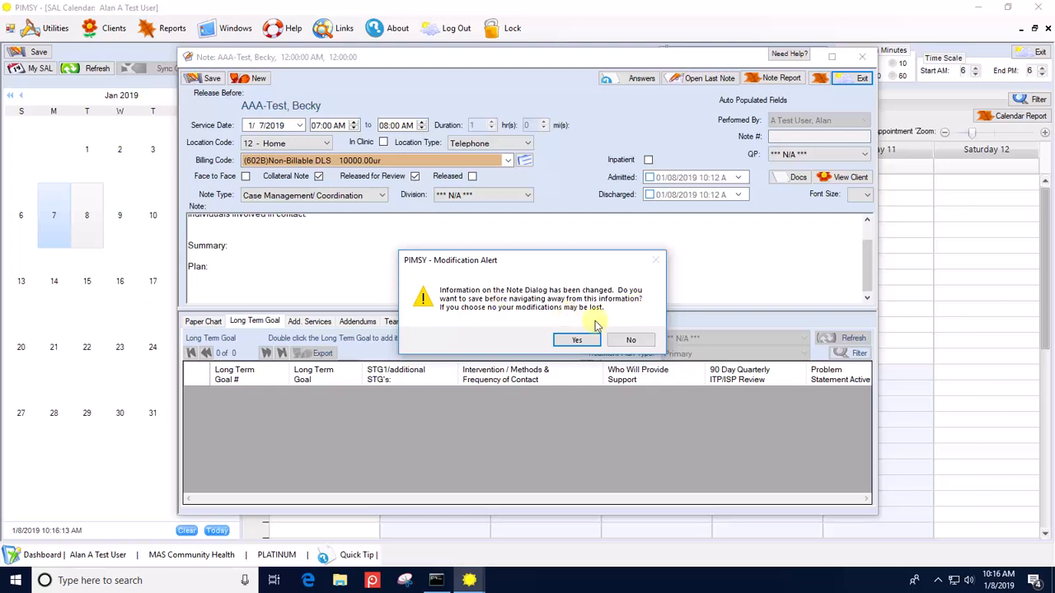
left_click(575, 341)
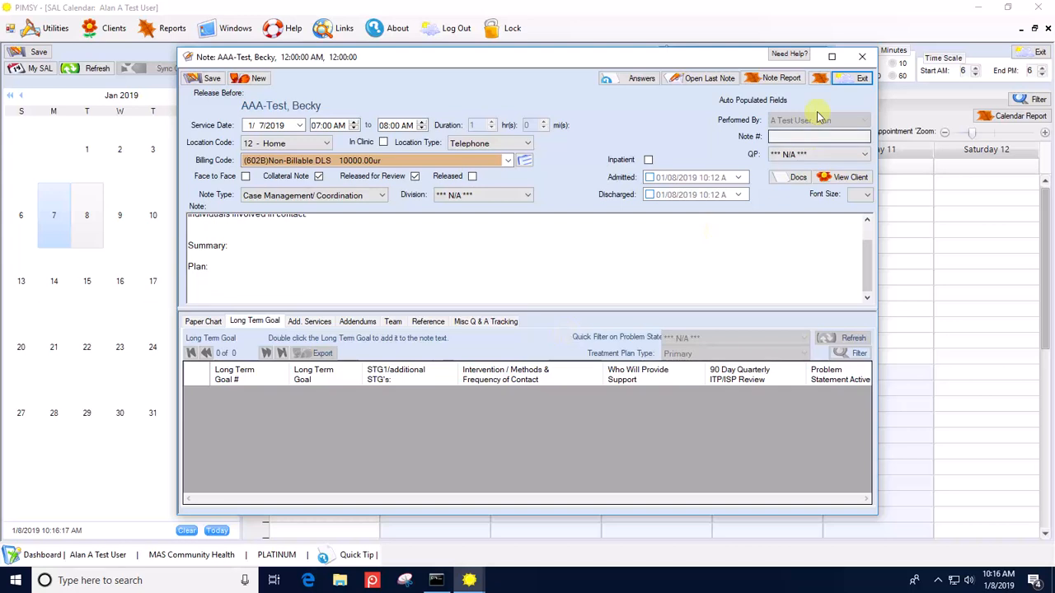
left_click(857, 77)
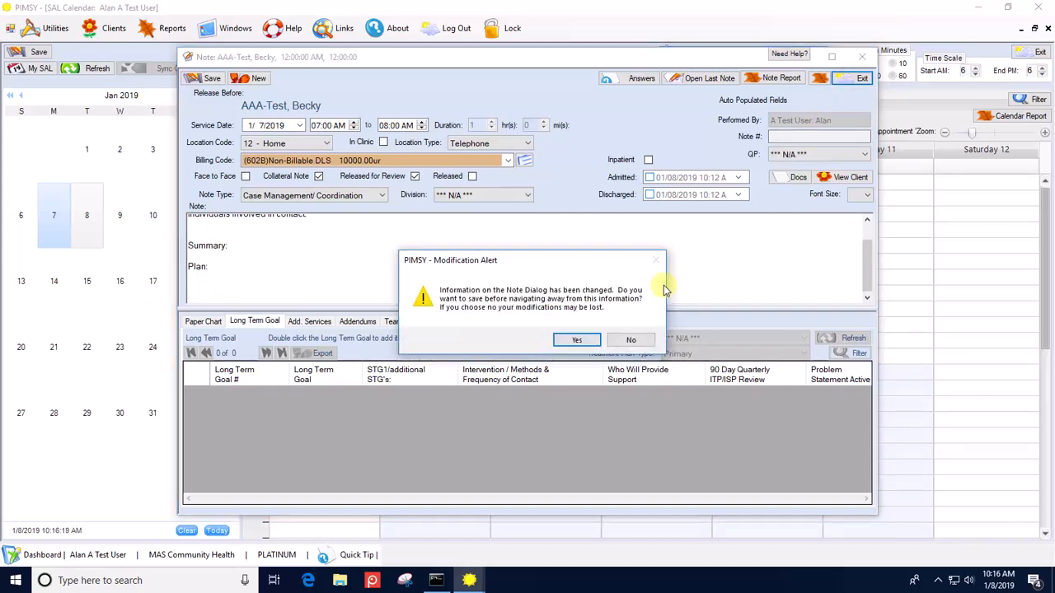
left_click(628, 339)
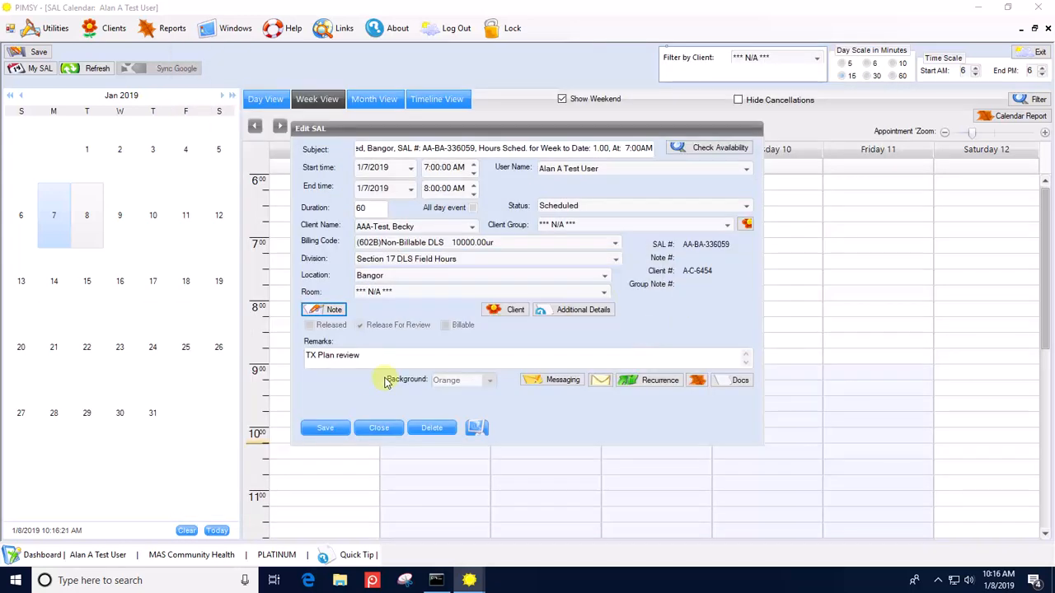
Step: Save and close the appointment's Edit SAL form, and reload the user's own SAL calendar
left_click(473, 429)
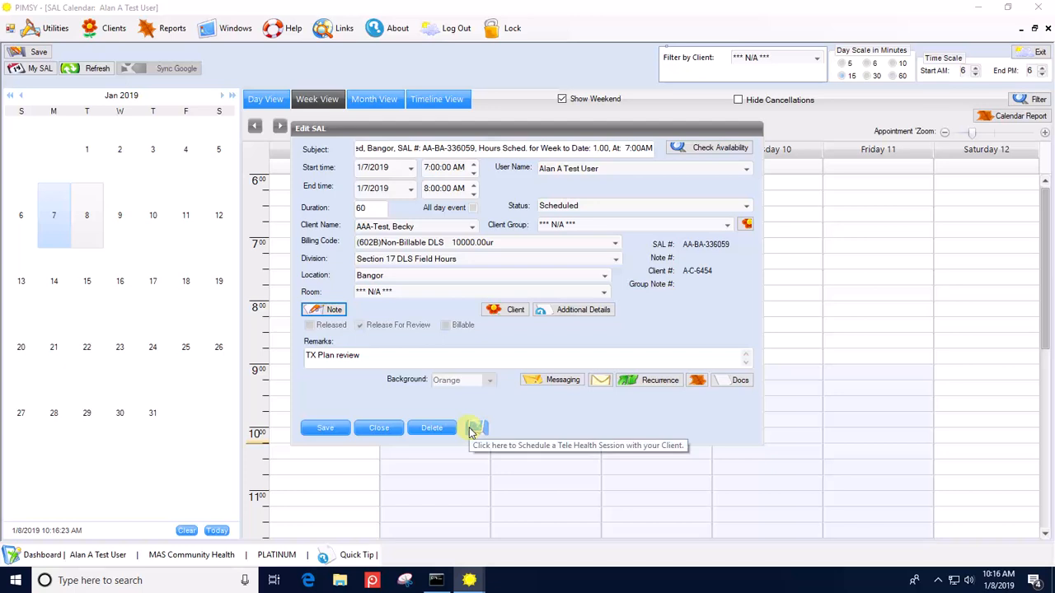
left_click(470, 428)
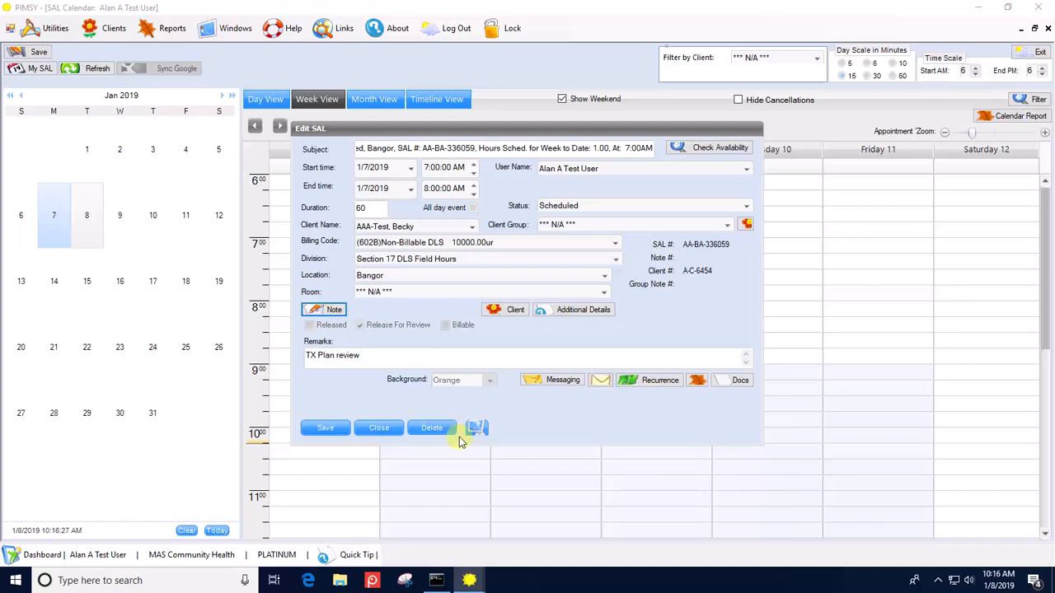
left_click(385, 430)
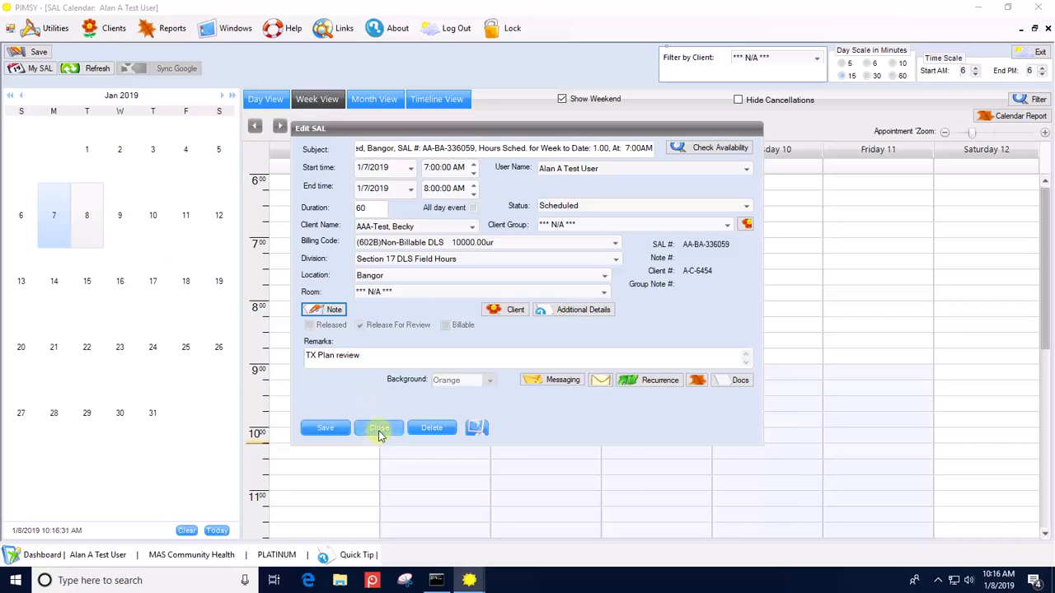
left_click(323, 432)
left_click(373, 430)
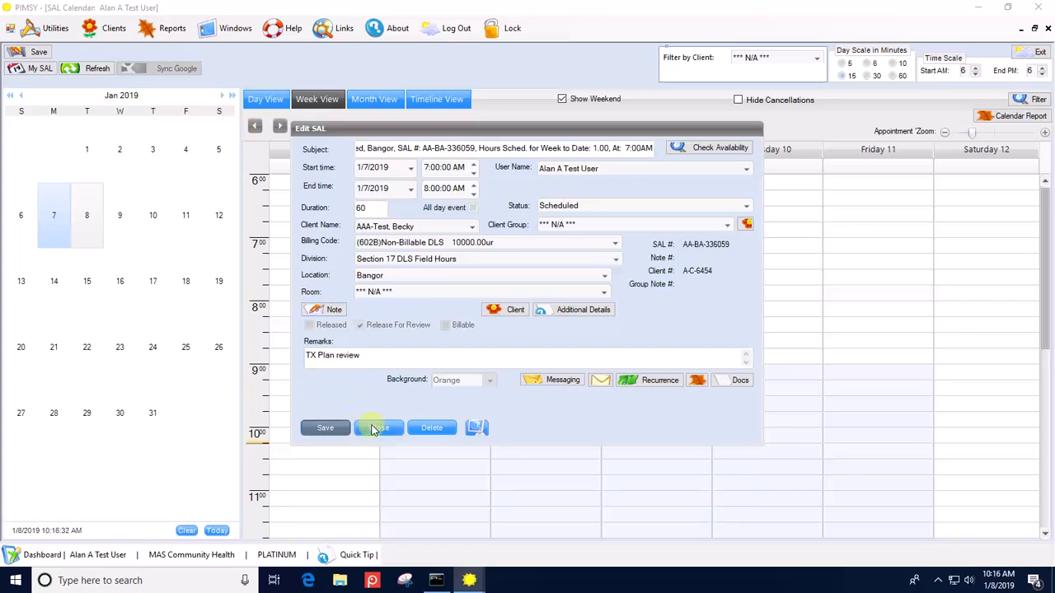
left_click(375, 429)
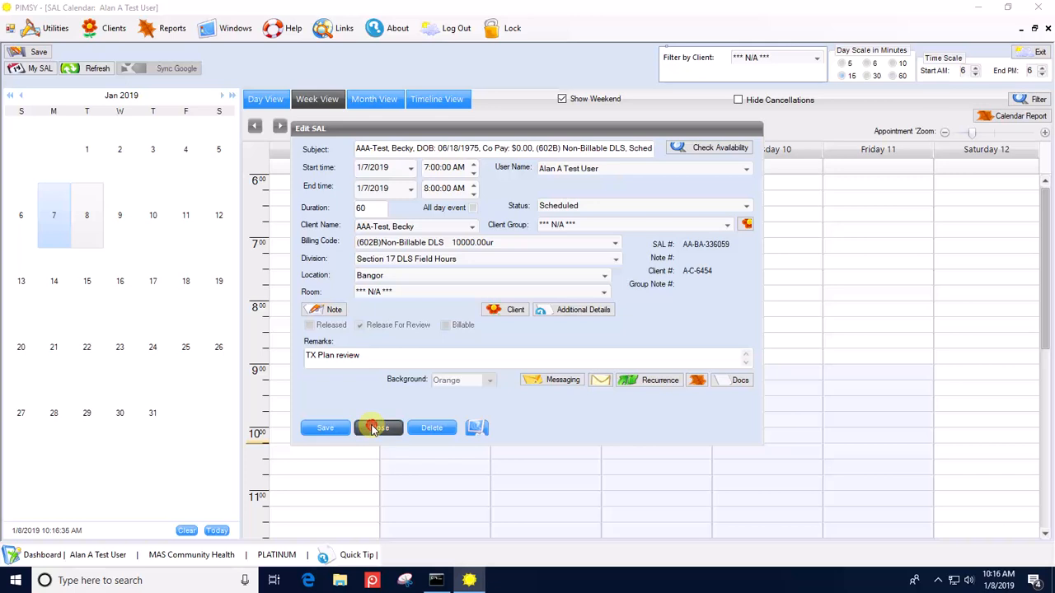
left_click(45, 68)
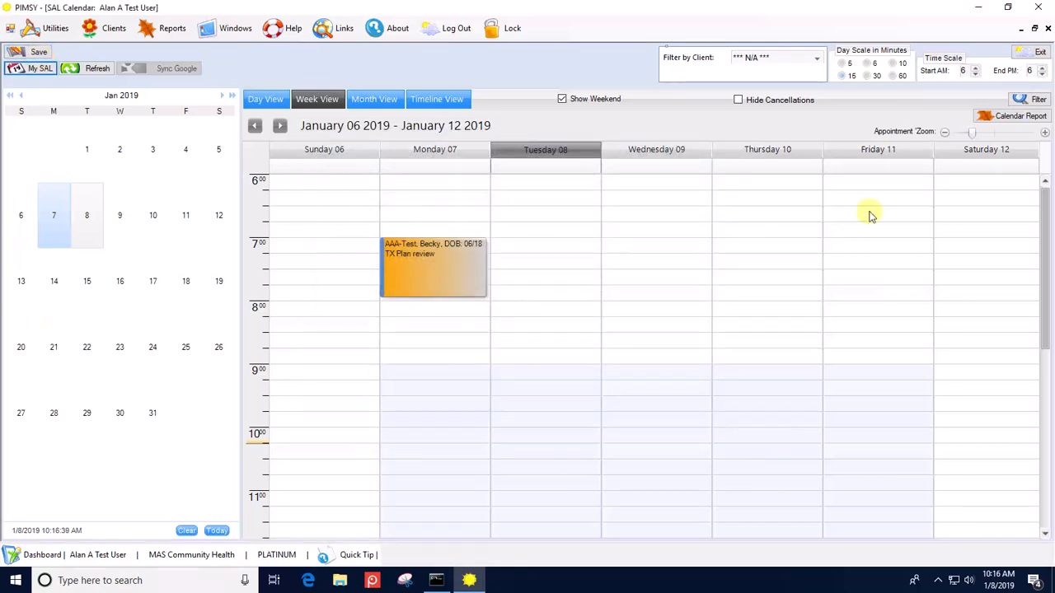
left_click(96, 70)
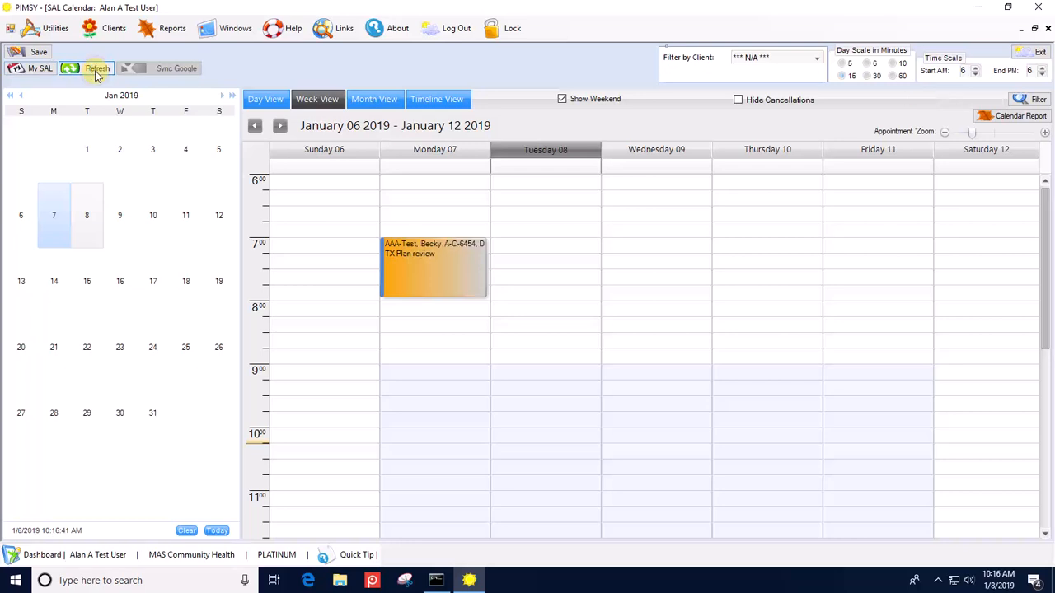